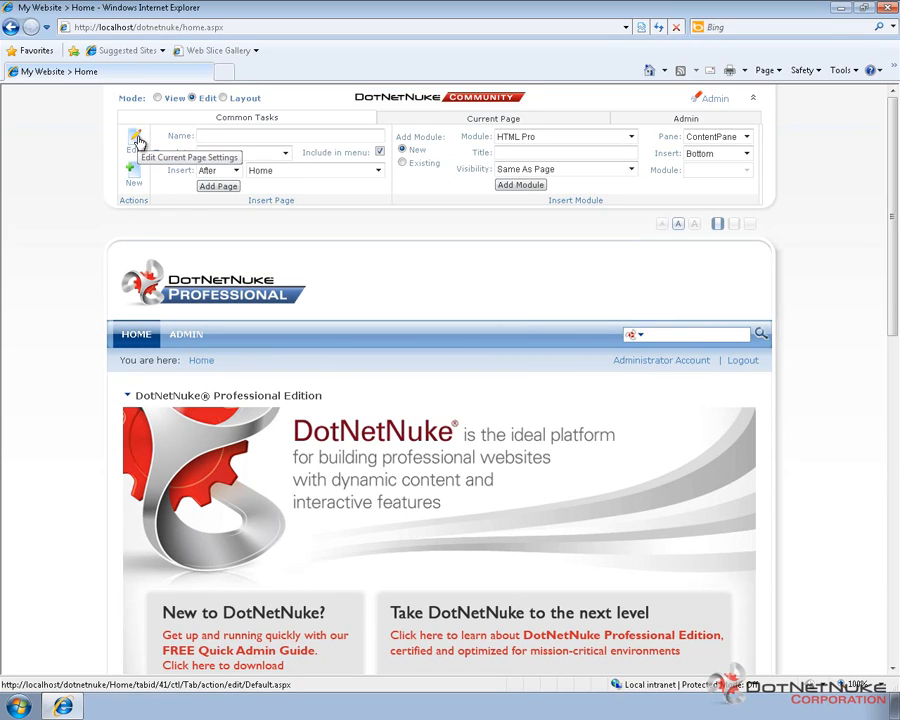
Open the Home page's settings and bring up its permissions grid.
left_click(137, 142)
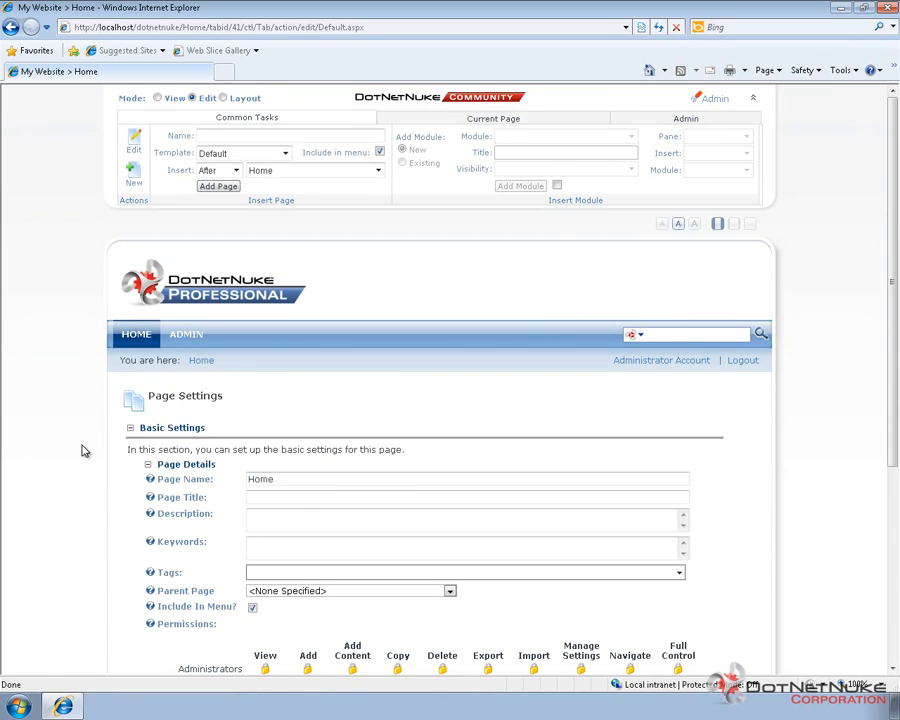
scroll(112, 465, "down", 3)
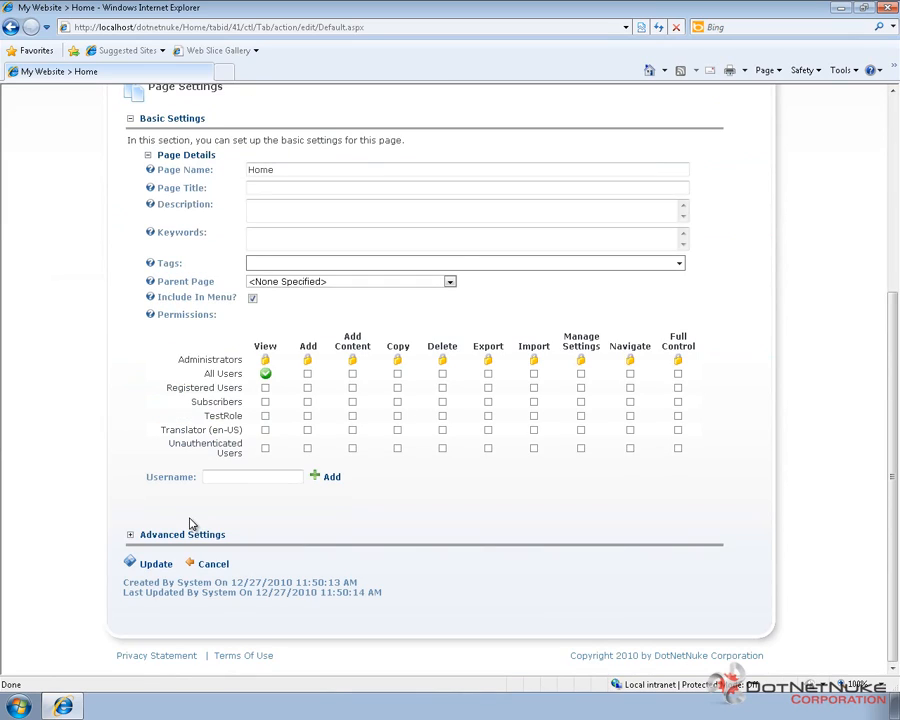
scroll(222, 535, "down", 2)
Try different View permission states for Registered Users, Unauthenticated Users and All Users in the page's permissions grid.
left_click(265, 388)
left_click(266, 389)
left_click(266, 389)
left_click(266, 389)
left_click(265, 449)
left_click(265, 374)
left_click(265, 374)
left_click(266, 449)
left_click(265, 448)
left_click(265, 374)
left_click(265, 388)
left_click(265, 388)
left_click(266, 389)
Deny Copy to Subscribers, grant Delete and Export to TestRole, and grant Export to Translator (en-US).
left_click(397, 402)
left_click(397, 402)
left_click(442, 416)
left_click(488, 416)
left_click(488, 430)
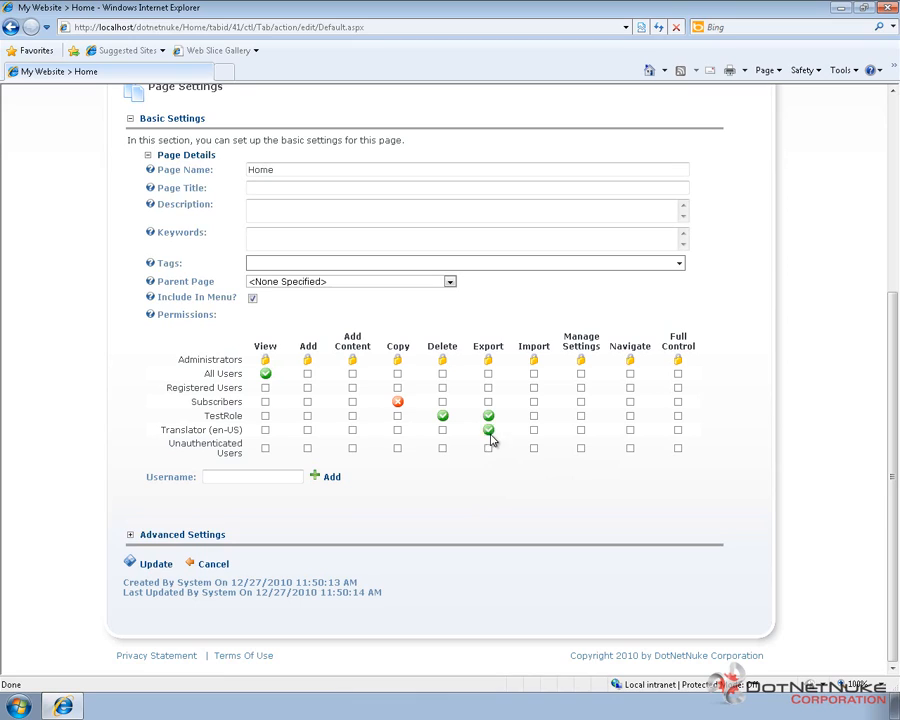
Clear the Copy, Delete and Export permissions set for Subscribers, TestRole and Translator (en-US).
left_click(488, 430)
left_click(488, 430)
left_click(488, 416)
left_click(442, 416)
left_click(488, 416)
left_click(442, 416)
left_click(397, 402)
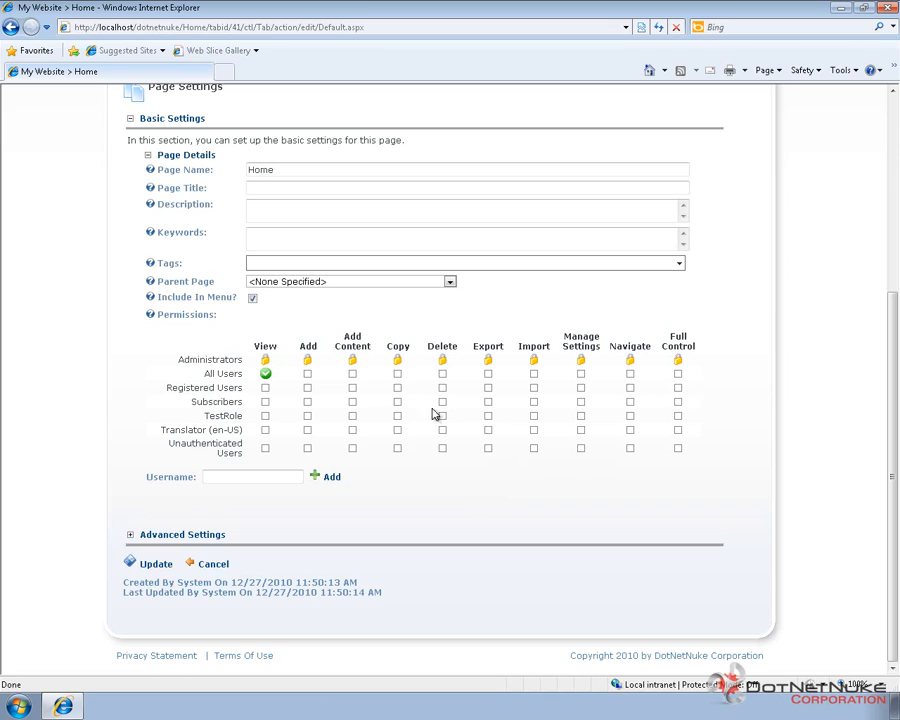
Add the username testuser to the Home page's permissions and save the page settings.
left_click(241, 476)
type("testuser")
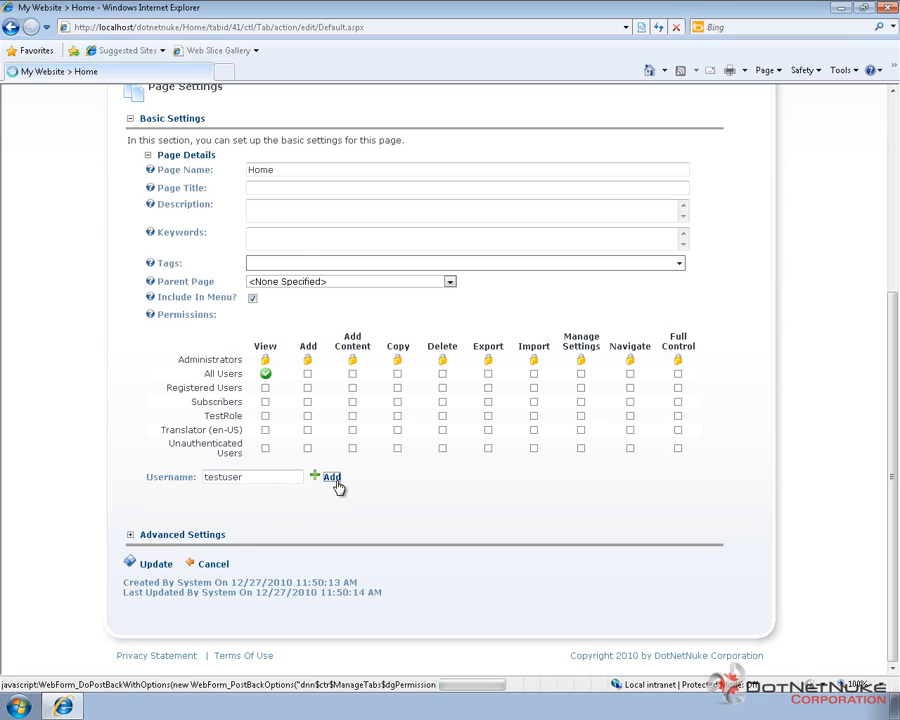
left_click(335, 484)
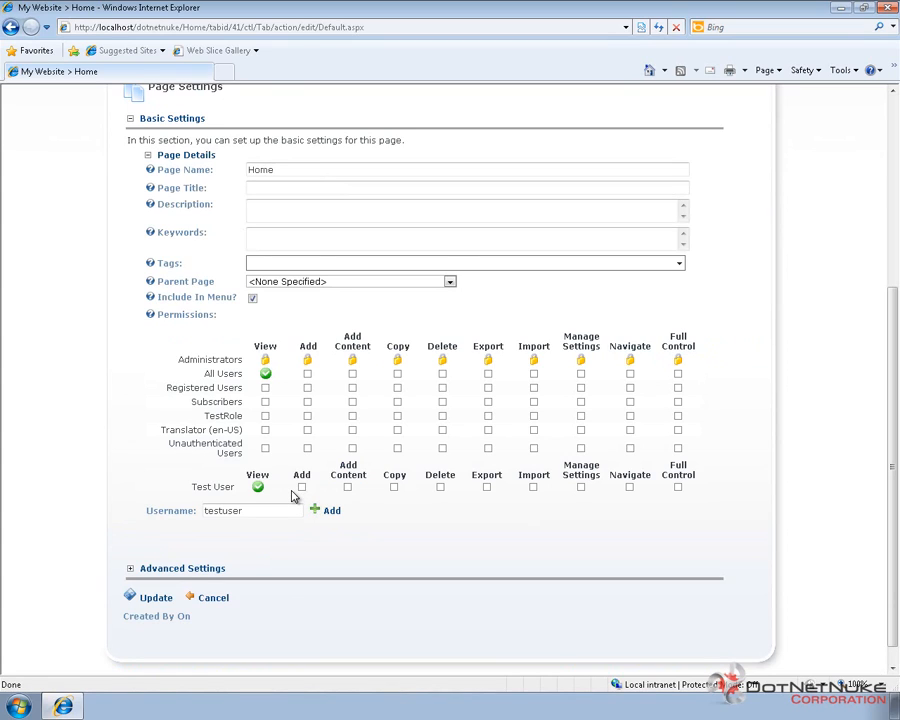
left_click(158, 598)
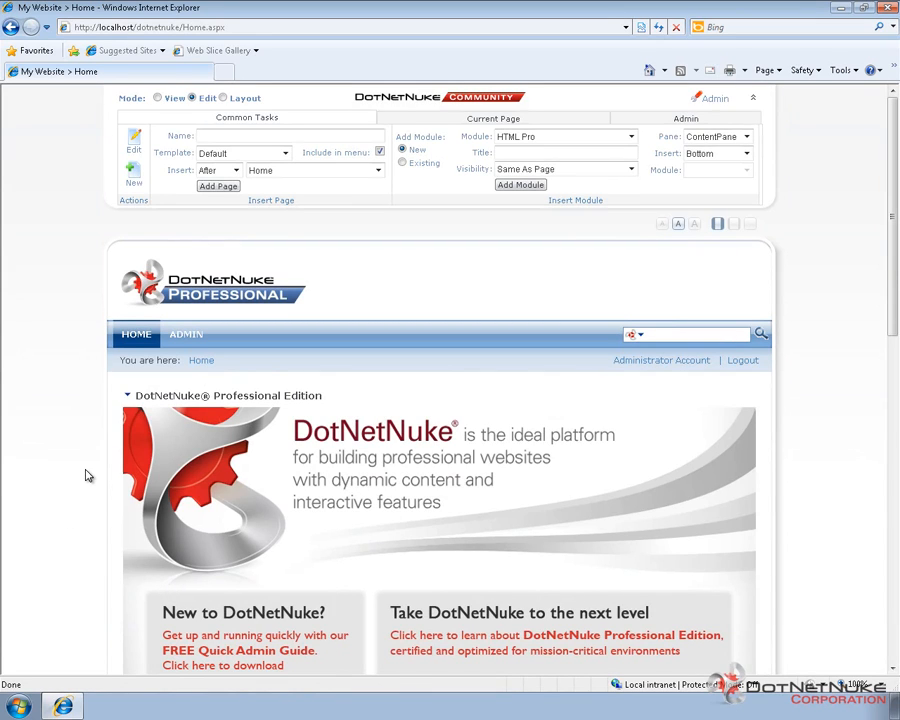
Open the settings of the DotNetNuke Professional Edition module and bring up its permissions grid.
left_click(128, 399)
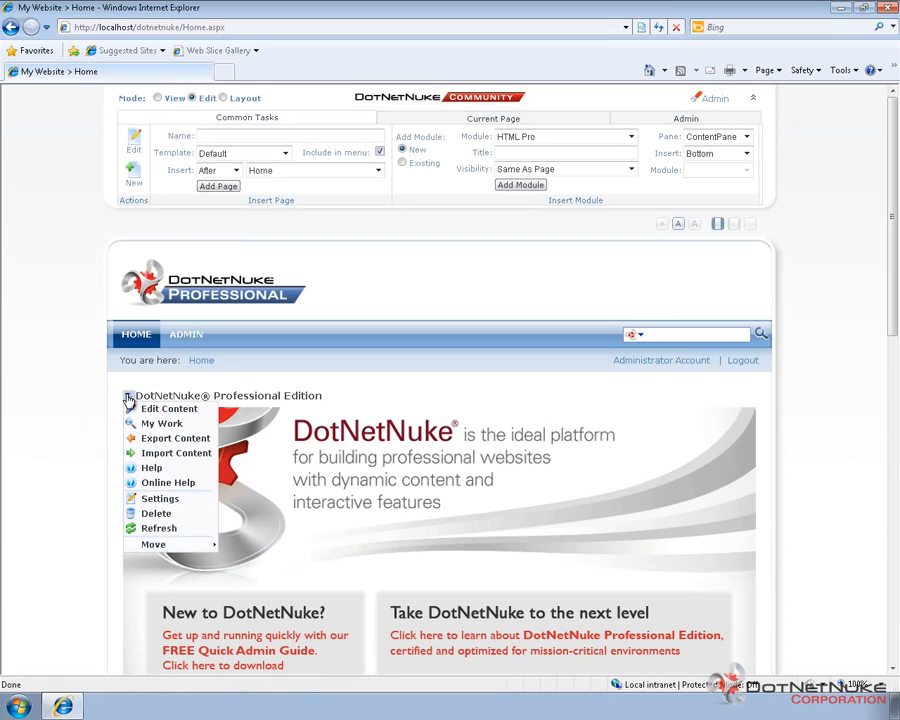
left_click(158, 499)
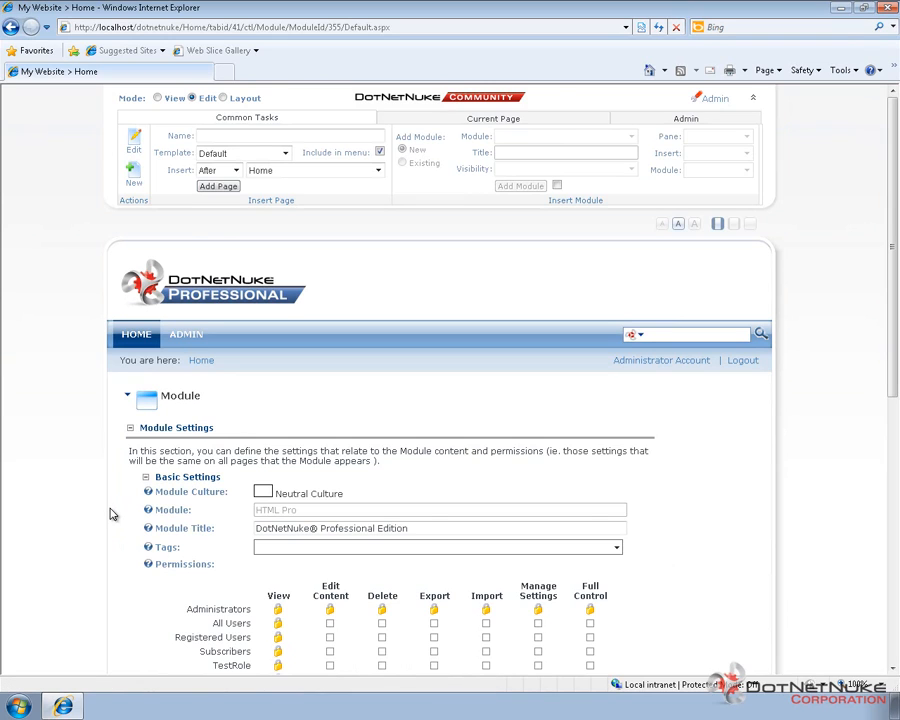
scroll(110, 510, "down", 2)
scroll(288, 466, "down", 4)
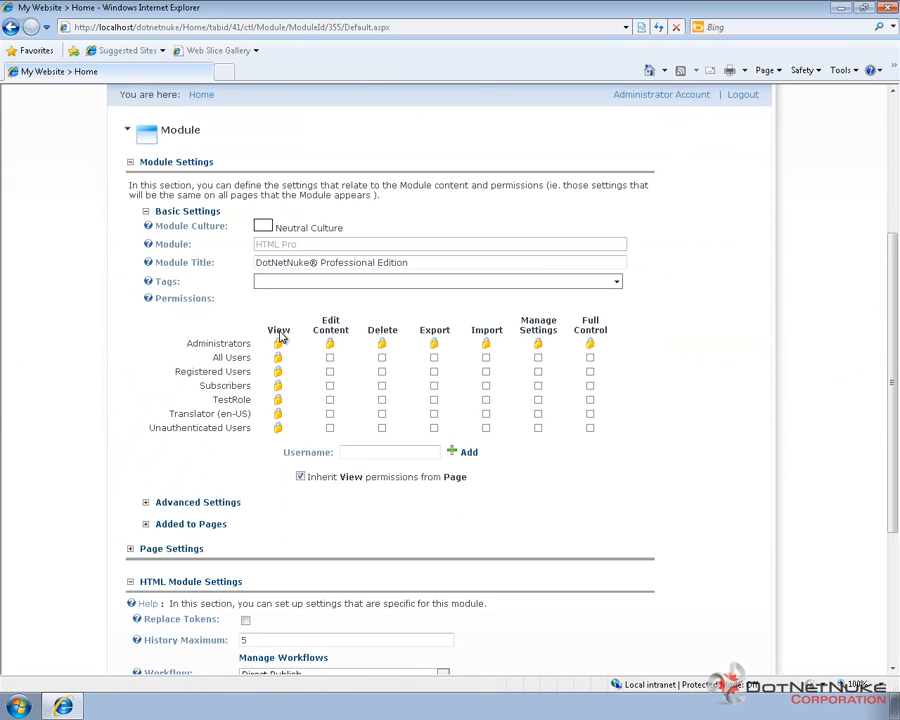
scroll(281, 338, "down", 2)
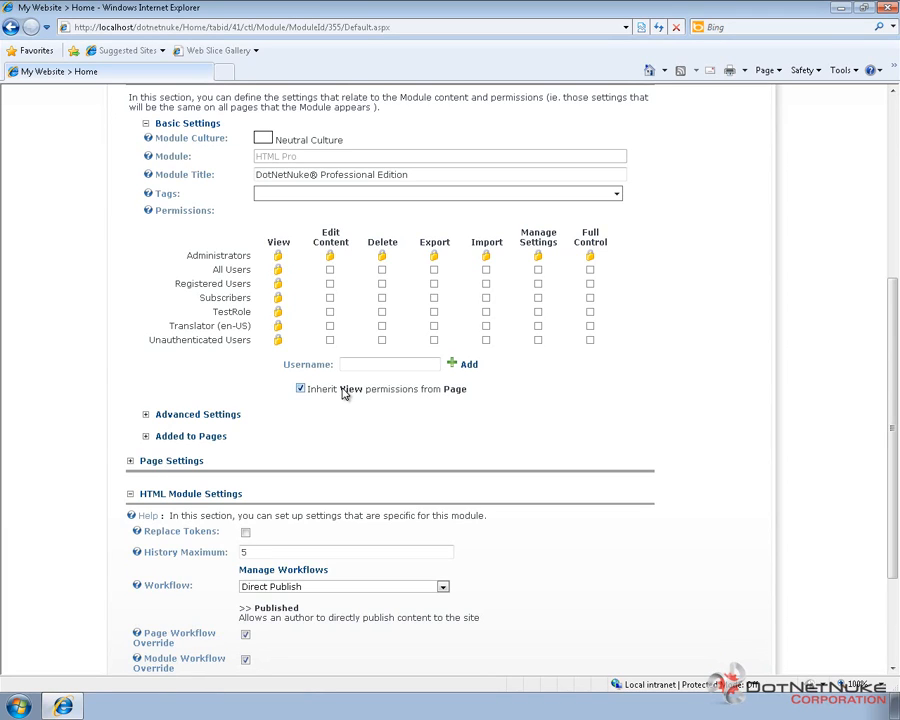
Try different View permission states for All Users with inheritance from the page turned off, and re-enable inheriting View permissions.
left_click(343, 391)
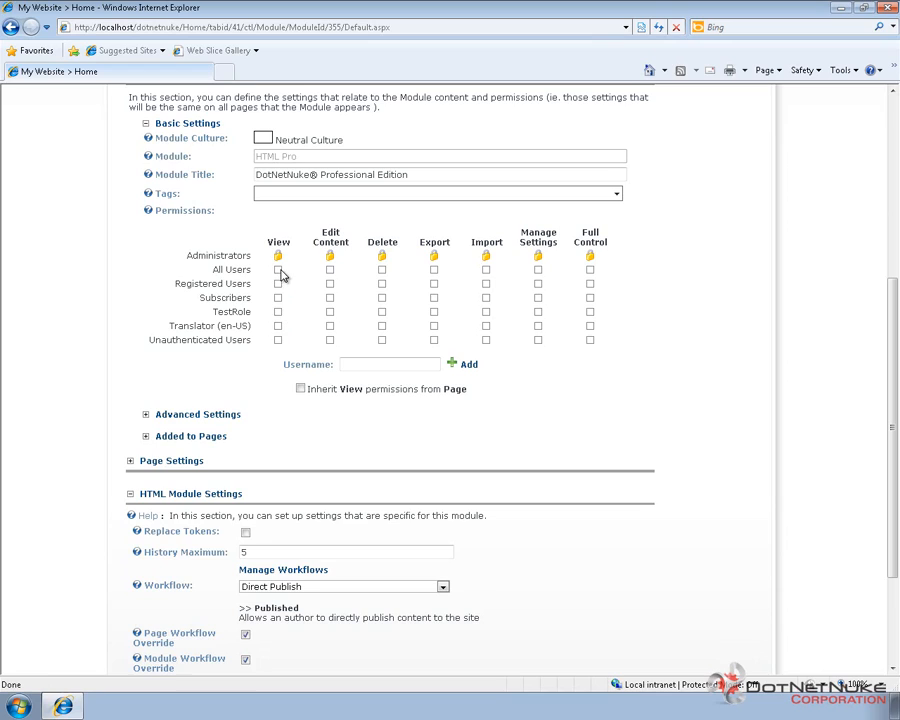
left_click(278, 270)
left_click(279, 272)
left_click(279, 271)
left_click(301, 390)
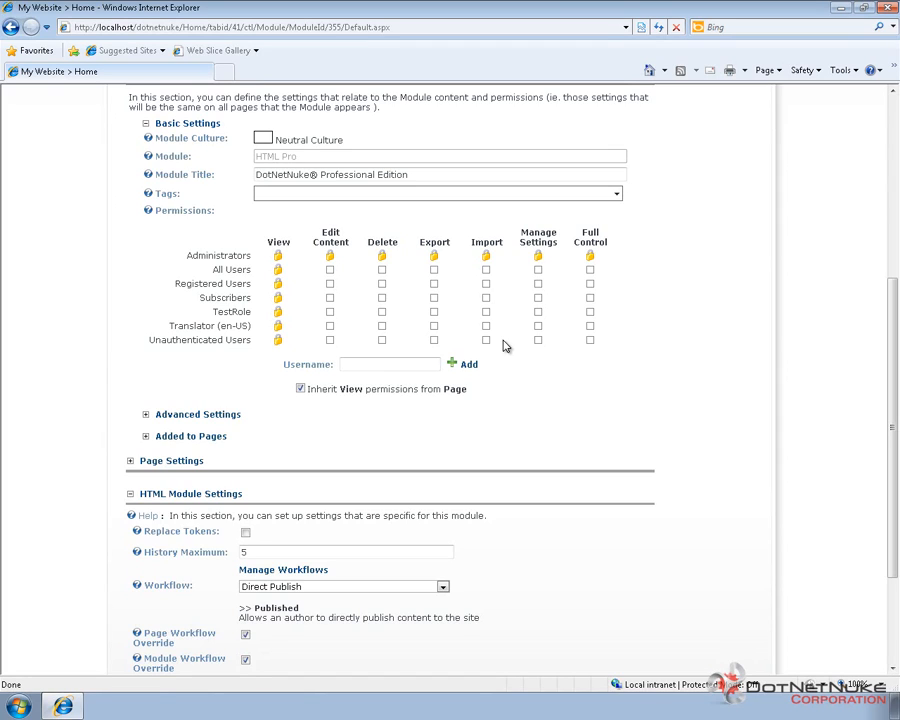
Save the module settings with View permissions inherited from the page.
left_click(366, 367)
scroll(225, 573, "down", 3)
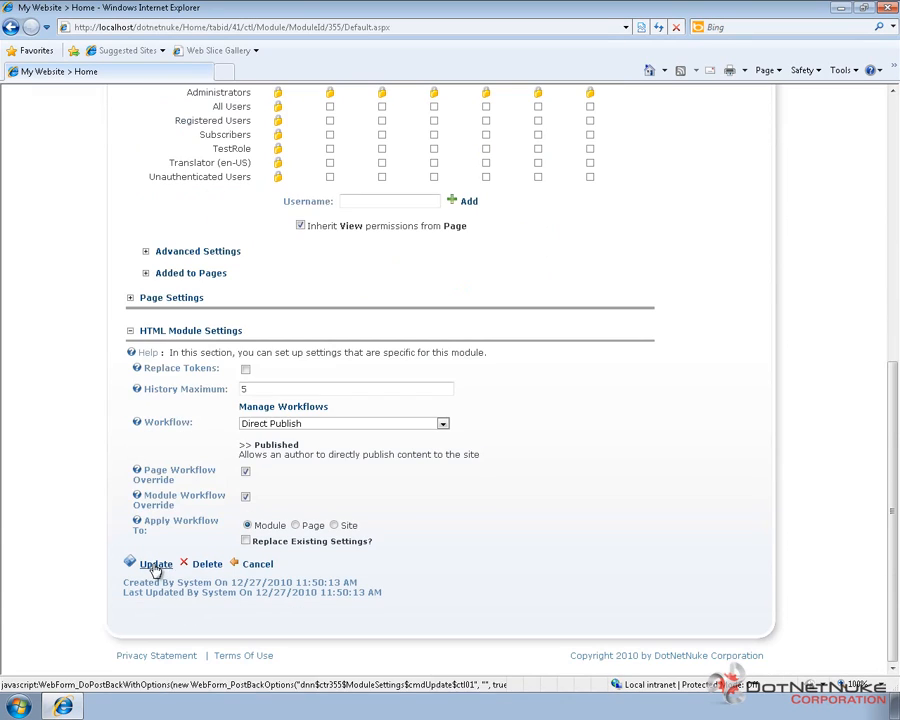
left_click(151, 566)
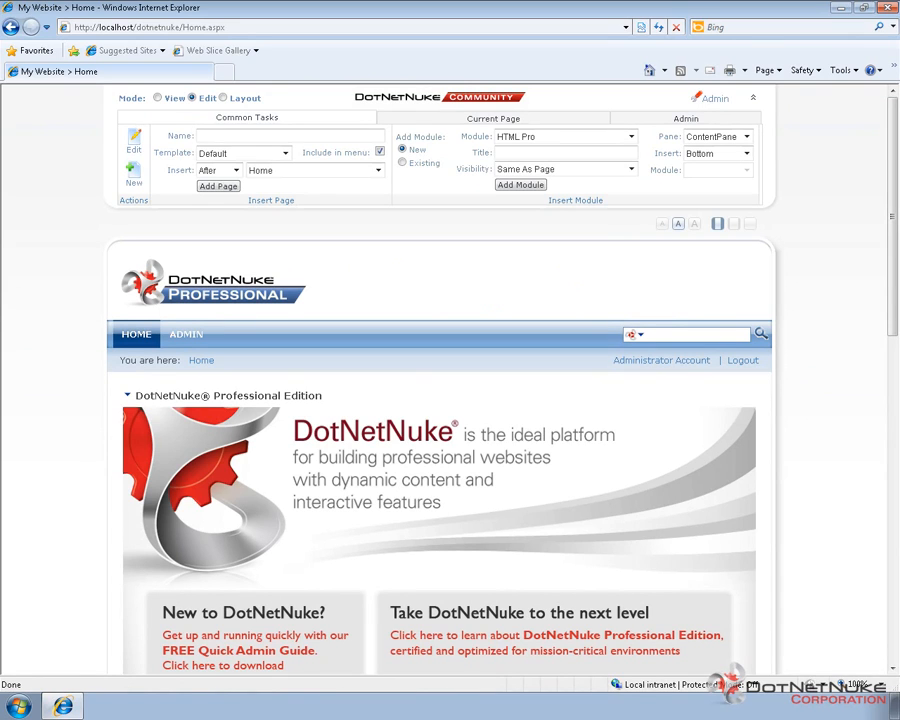
key("alt+Tab")
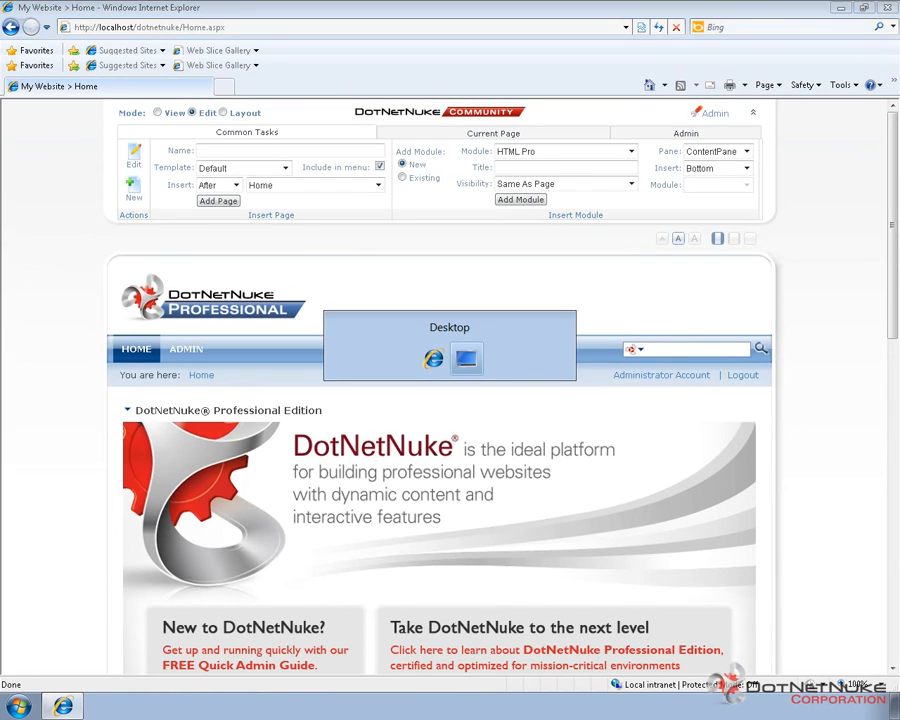